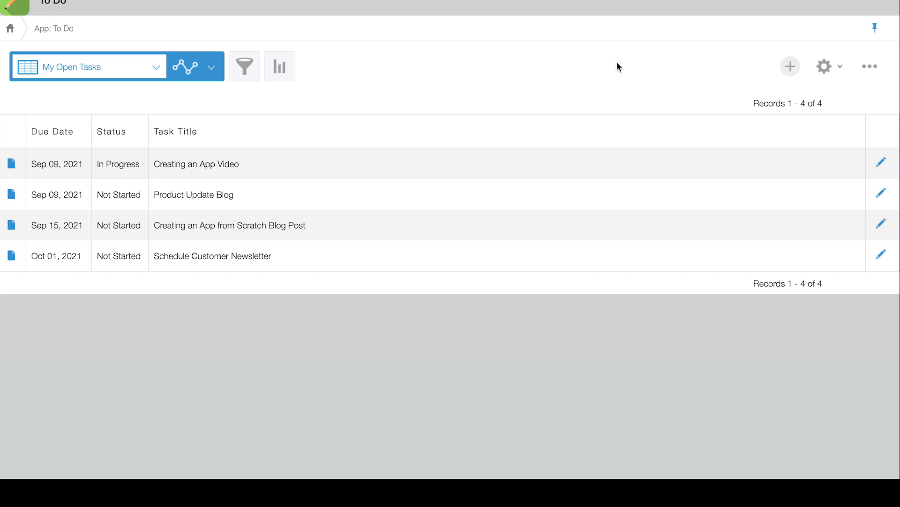
Go to the To Do app's App Settings and open Permissions for App.
{"action": "left_click", "coordinate": [826, 70]}
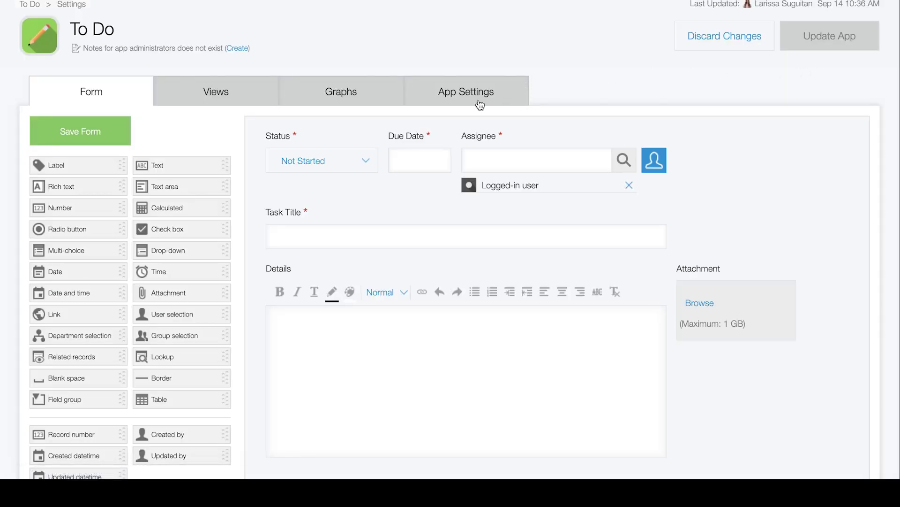
{"action": "left_click", "coordinate": [480, 104]}
{"action": "scroll", "coordinate": [478, 96], "scroll_direction": "down", "scroll_amount": 1}
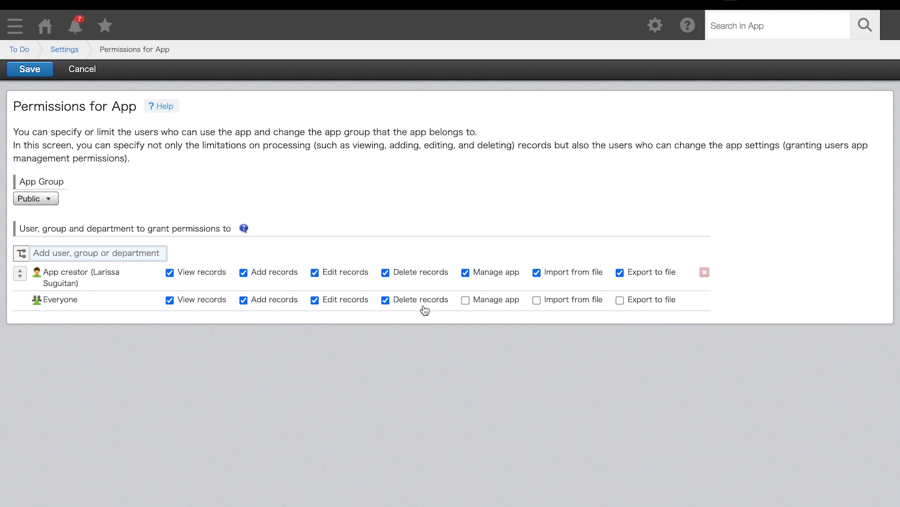
Add a new user to the app permissions and give them Manage app rights.
{"action": "left_click", "coordinate": [62, 254]}
{"action": "type", "text": "marie"}
{"action": "left_click", "coordinate": [69, 267]}
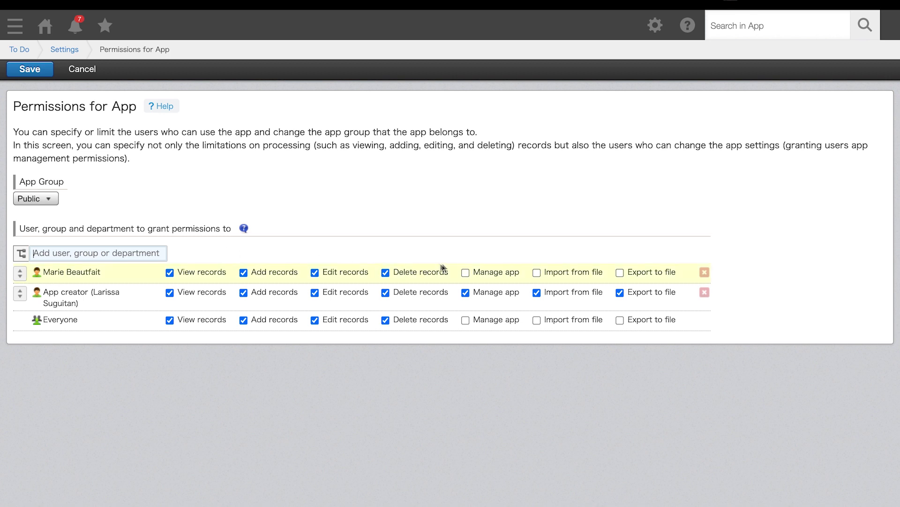
{"action": "left_click", "coordinate": [478, 272]}
Remove Delete records from Everyone while keeping view, add and edit, then search 'customer'.
{"action": "left_click", "coordinate": [410, 318]}
{"action": "left_click", "coordinate": [349, 320]}
{"action": "left_click", "coordinate": [283, 321]}
{"action": "left_click", "coordinate": [209, 324]}
{"action": "left_click", "coordinate": [216, 323]}
{"action": "left_click", "coordinate": [269, 320]}
{"action": "left_click", "coordinate": [332, 322]}
{"action": "type", "text": "customer"}
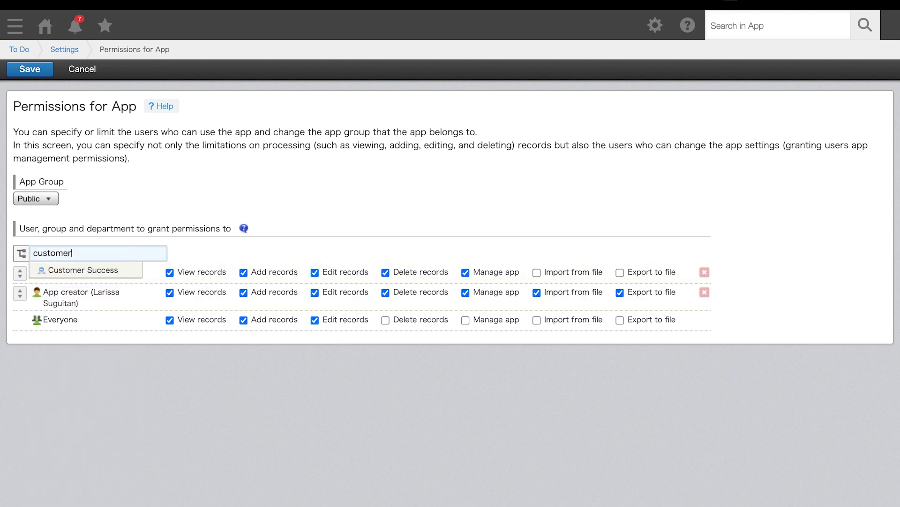
Place Customer Success below App creator, revoke Delete records from every entry, and save.
{"action": "left_click", "coordinate": [137, 271]}
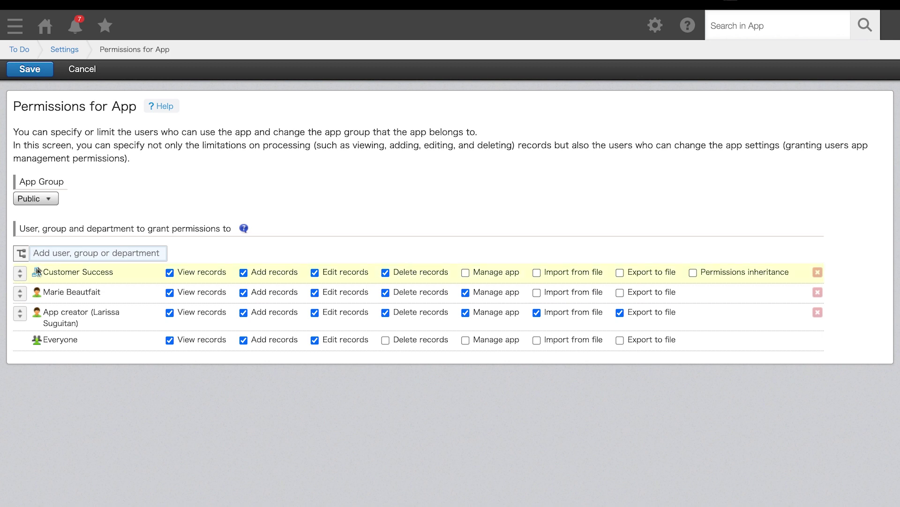
{"action": "left_click_drag", "start_coordinate": [27, 275], "coordinate": [23, 320]}
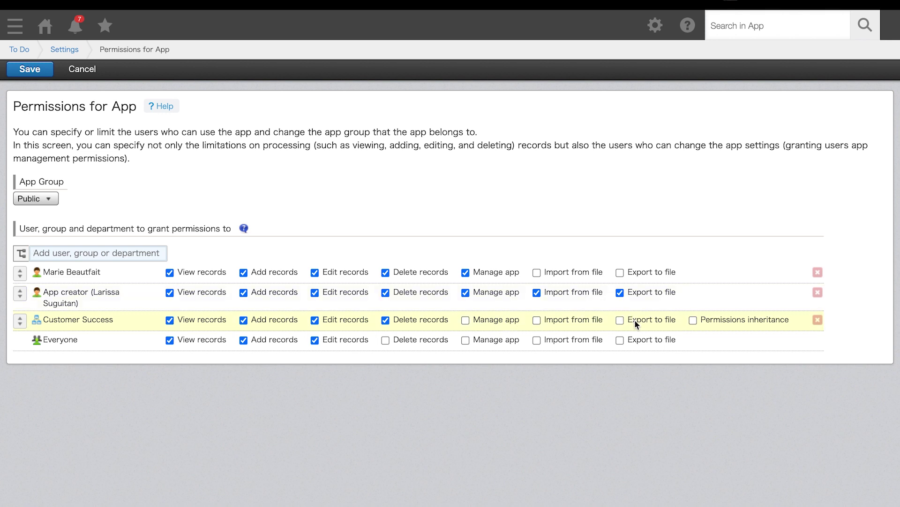
{"action": "left_click", "coordinate": [424, 320]}
{"action": "left_click", "coordinate": [427, 293]}
{"action": "left_click", "coordinate": [425, 273]}
{"action": "left_click", "coordinate": [30, 70]}
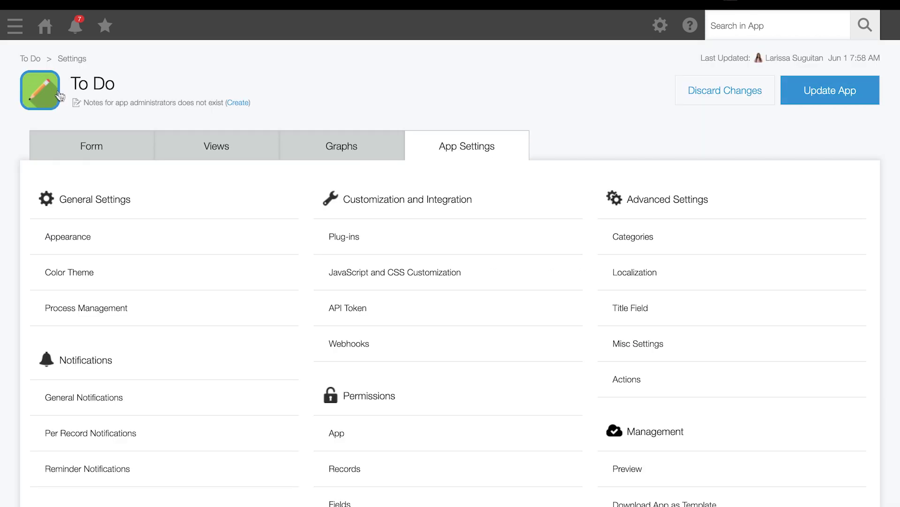
Open the To Do app's Permissions for Records page.
{"action": "scroll", "coordinate": [384, 307], "scroll_direction": "down", "scroll_amount": 3}
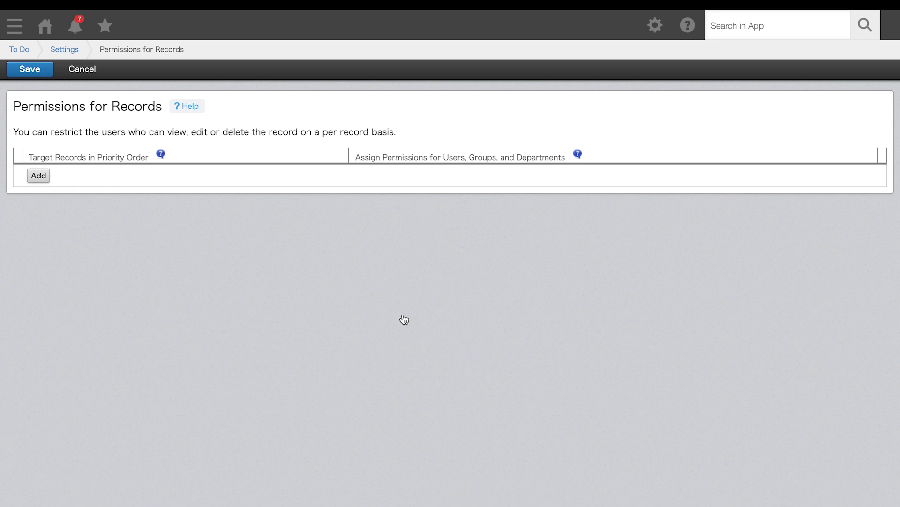
Add a record permission rule with the condition Status includes Complete.
{"action": "left_click", "coordinate": [40, 175]}
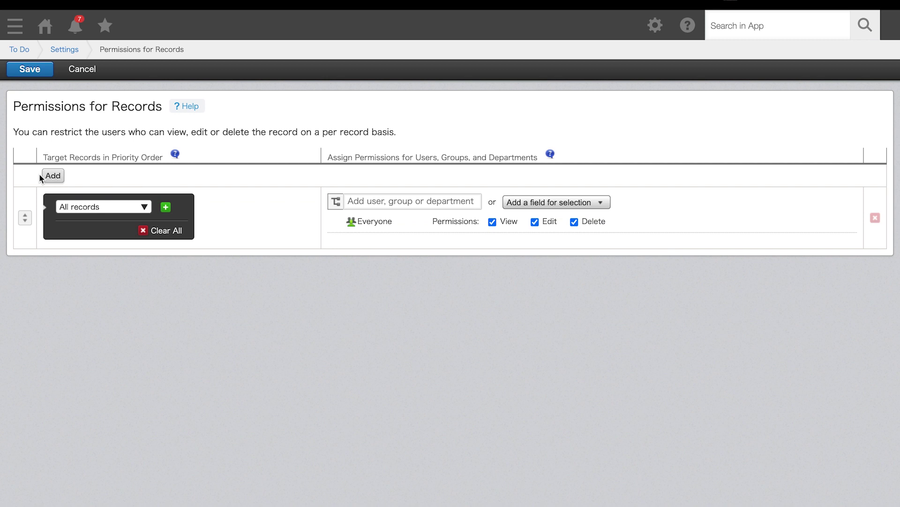
{"action": "left_click", "coordinate": [103, 202]}
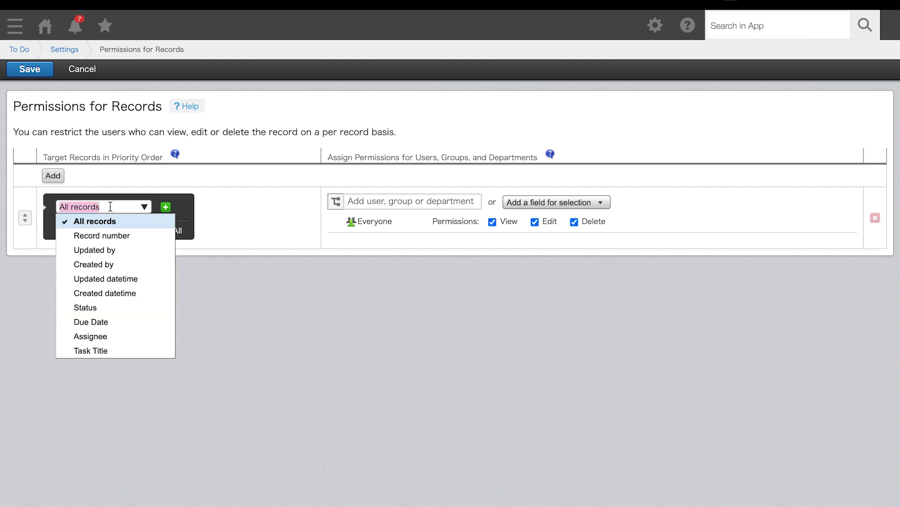
{"action": "left_click", "coordinate": [113, 309]}
{"action": "left_click", "coordinate": [247, 253]}
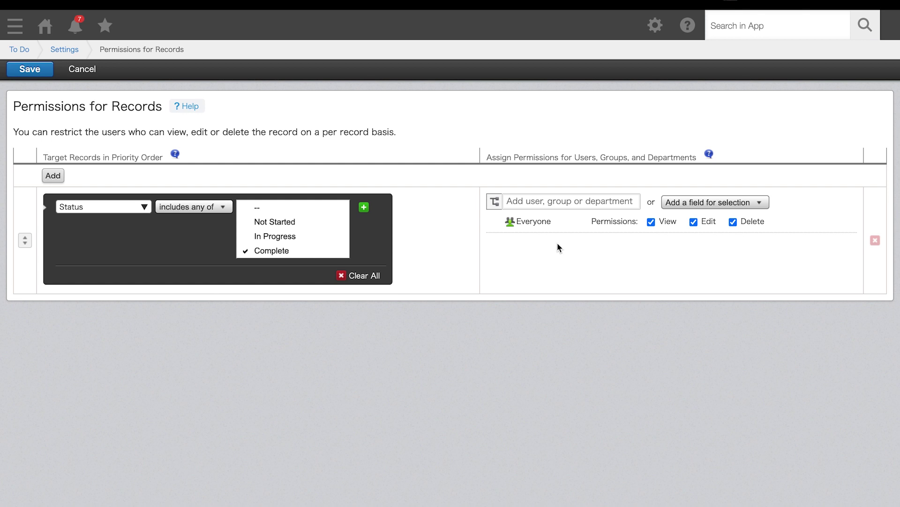
Limit Everyone to View only on the Complete rule, then add an All records rule.
{"action": "left_click", "coordinate": [687, 206]}
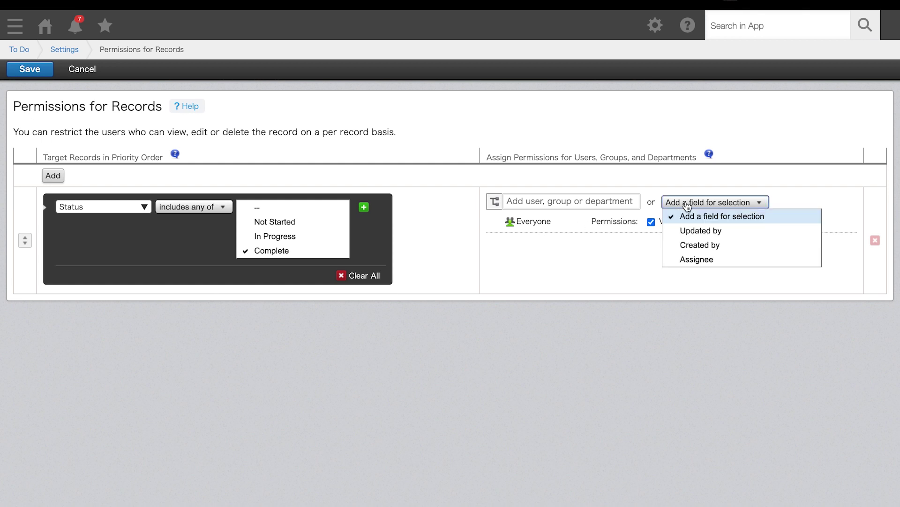
{"action": "left_click", "coordinate": [646, 181]}
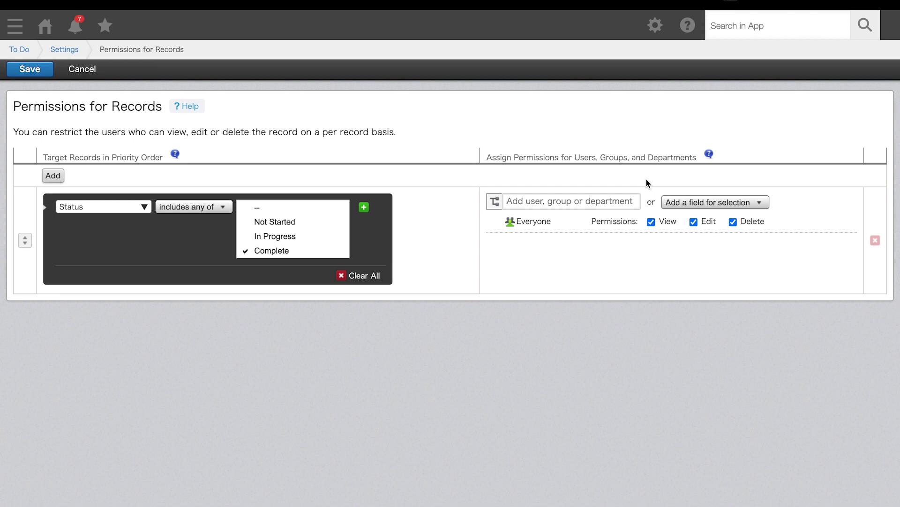
{"action": "left_click", "coordinate": [669, 221]}
{"action": "left_click", "coordinate": [672, 222]}
{"action": "left_click", "coordinate": [53, 176]}
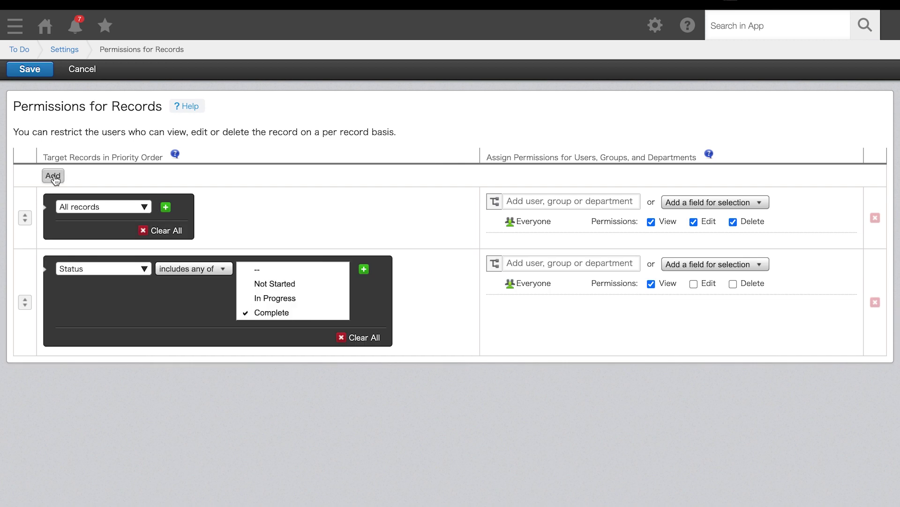
Delete the All records rule, leaving only the Complete view-only rule, and save.
{"action": "mouse_move", "coordinate": [25, 217]}
{"action": "left_mouse_down"}
{"action": "mouse_move", "coordinate": [26, 329]}
{"action": "mouse_move", "coordinate": [21, 205]}
{"action": "mouse_move", "coordinate": [21, 214]}
{"action": "left_mouse_up"}
{"action": "left_click", "coordinate": [875, 218]}
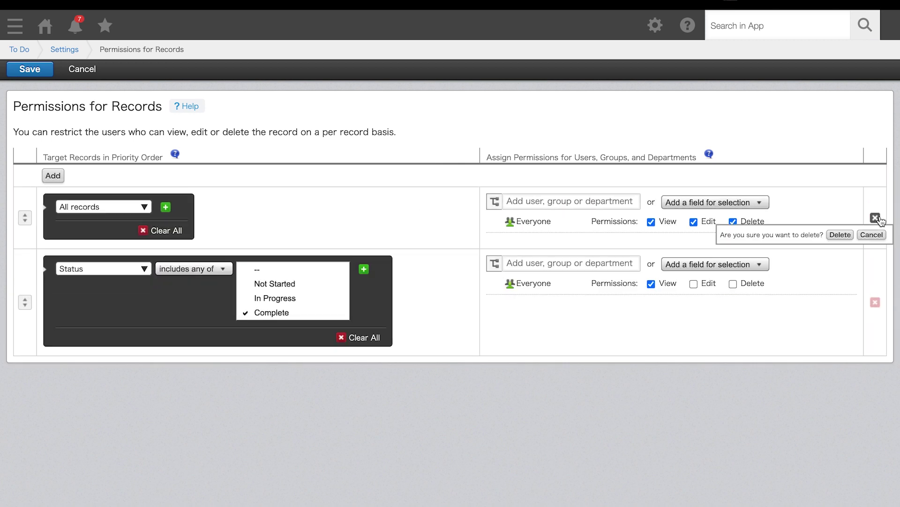
{"action": "left_click", "coordinate": [840, 235]}
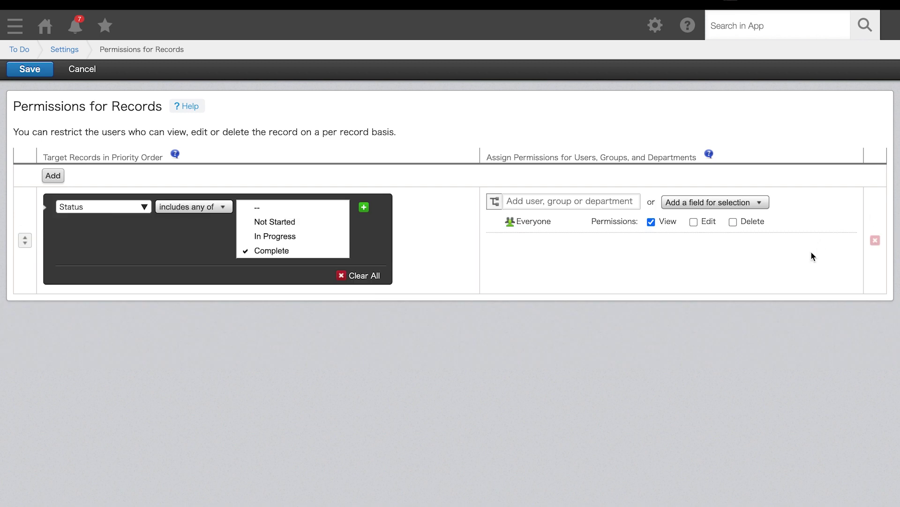
{"action": "left_click", "coordinate": [41, 69]}
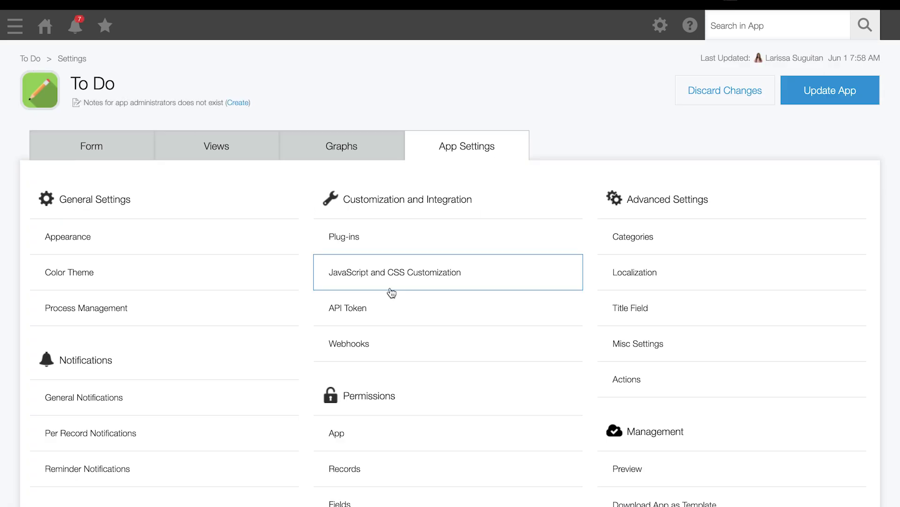
{"action": "scroll", "coordinate": [376, 328], "scroll_direction": "down", "scroll_amount": 3}
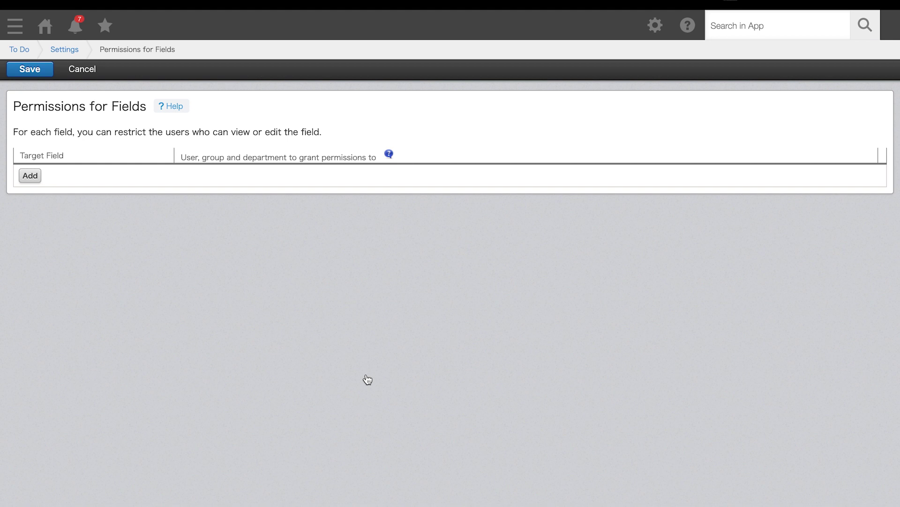
Add a Status field permission granting Assignee view and edit, Everyone view only, and save.
{"action": "left_click", "coordinate": [31, 177]}
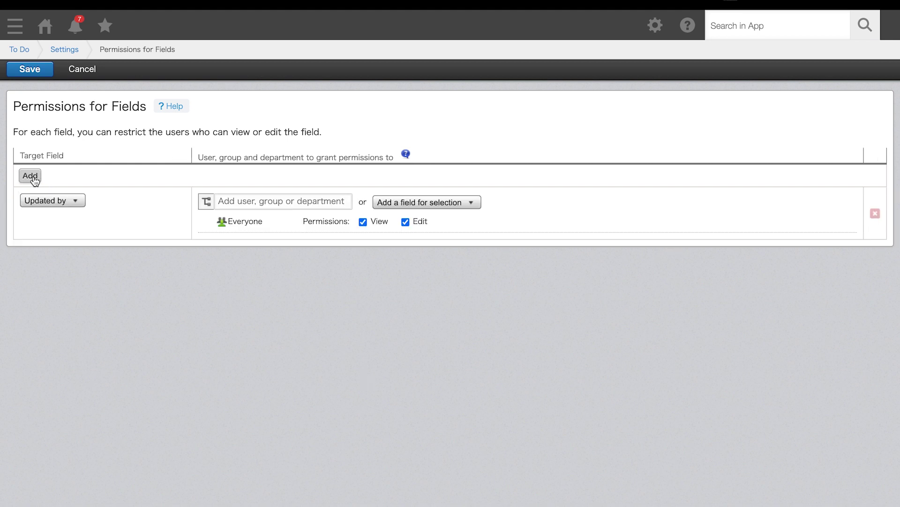
{"action": "left_click", "coordinate": [55, 201]}
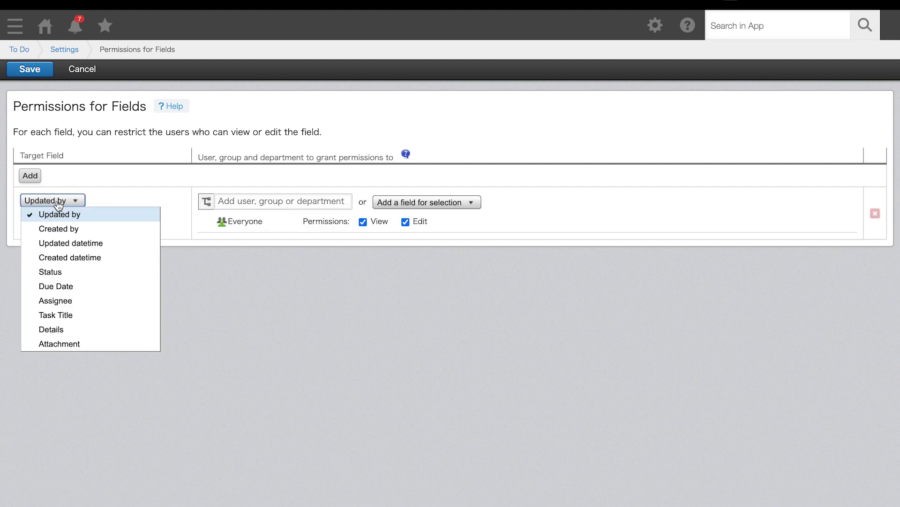
{"action": "left_click", "coordinate": [92, 274]}
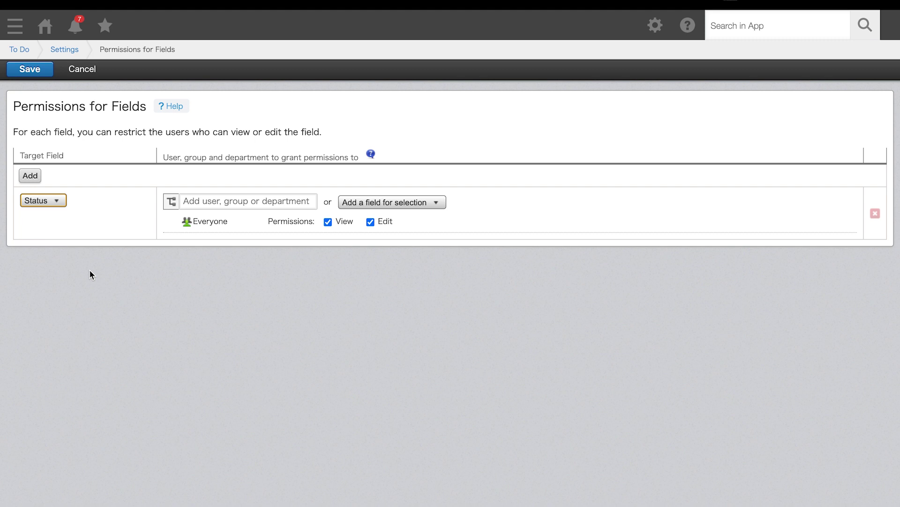
{"action": "left_click", "coordinate": [351, 206]}
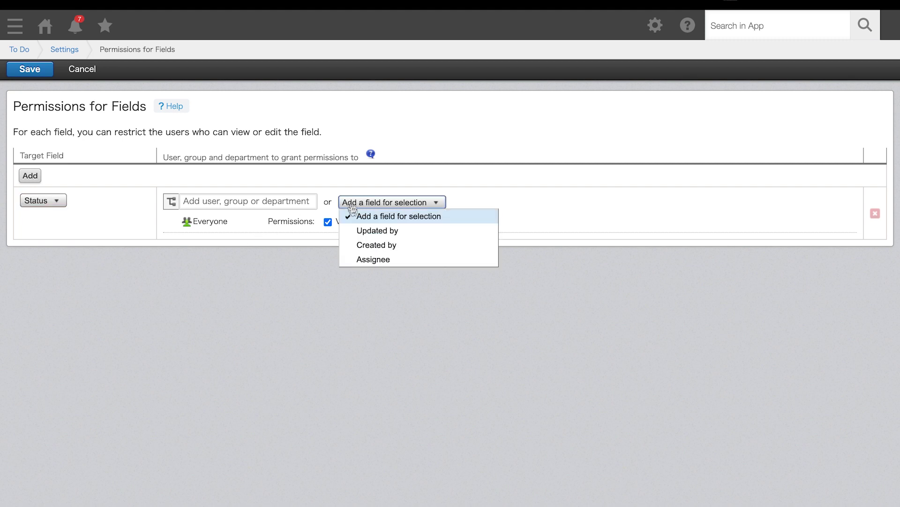
{"action": "left_click", "coordinate": [361, 259]}
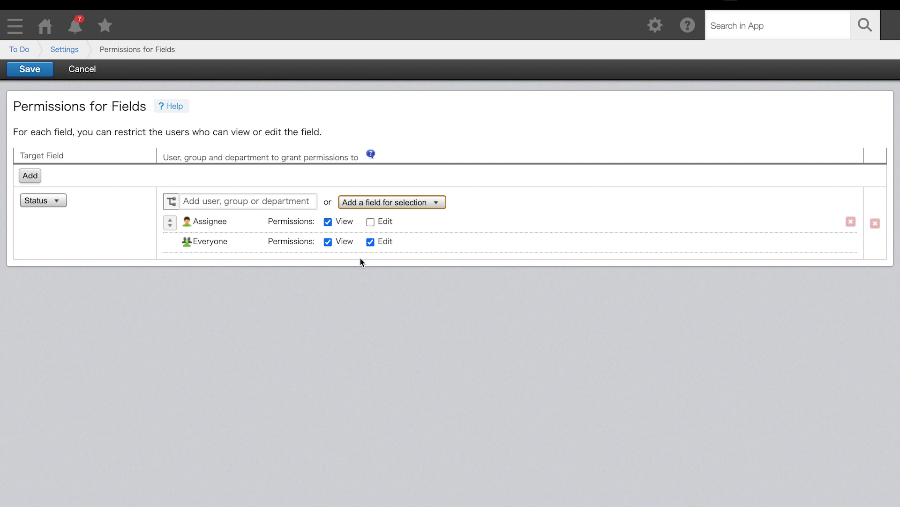
{"action": "left_click", "coordinate": [370, 222]}
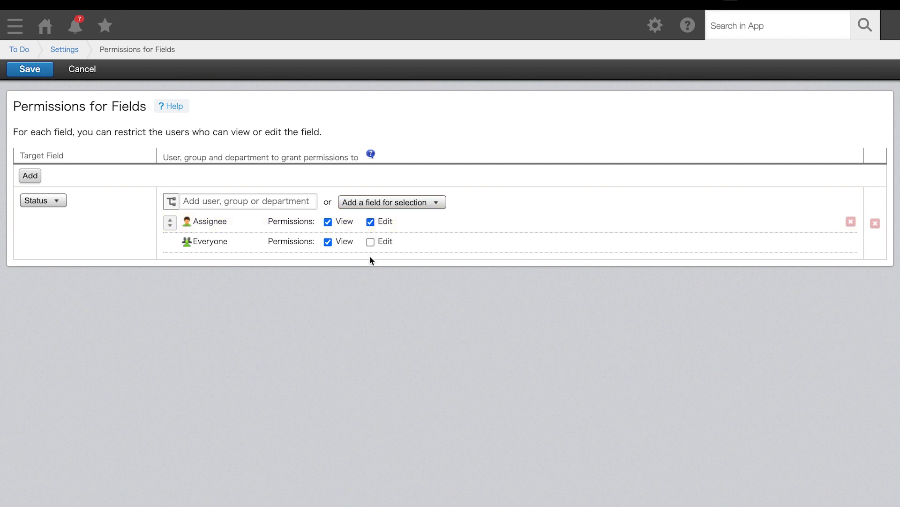
{"action": "left_click", "coordinate": [30, 69]}
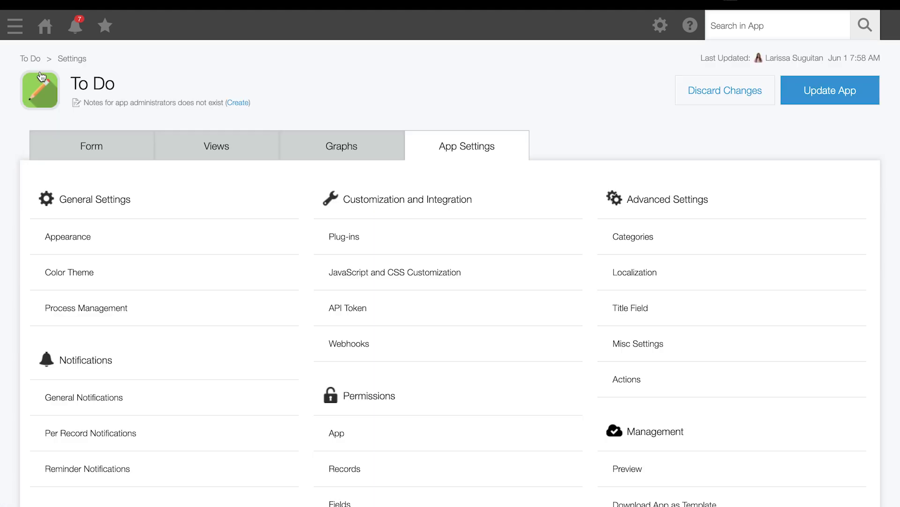
Return to the Kintone Portal showing the joined spaces list.
{"action": "scroll", "coordinate": [306, 297], "scroll_direction": "down", "scroll_amount": 3}
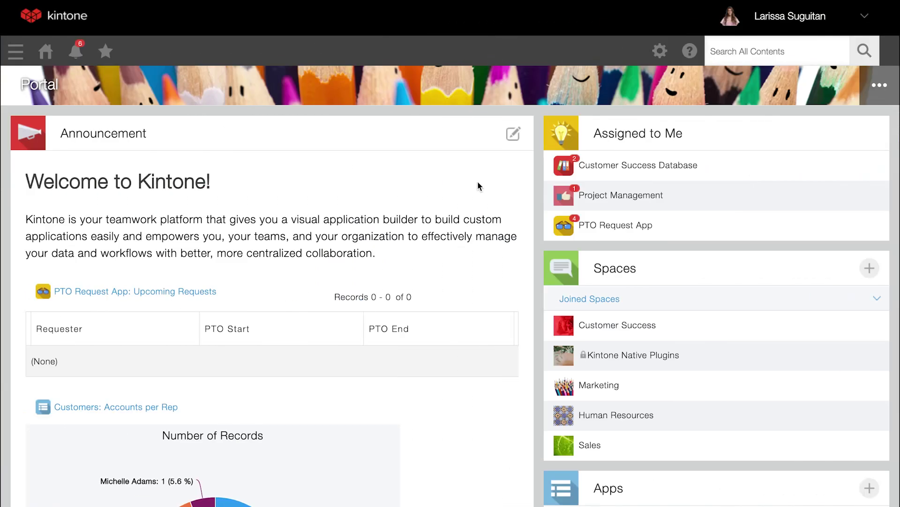
Open the Customer Success space and look over its announcement, threads, apps and members.
{"action": "left_click", "coordinate": [614, 334]}
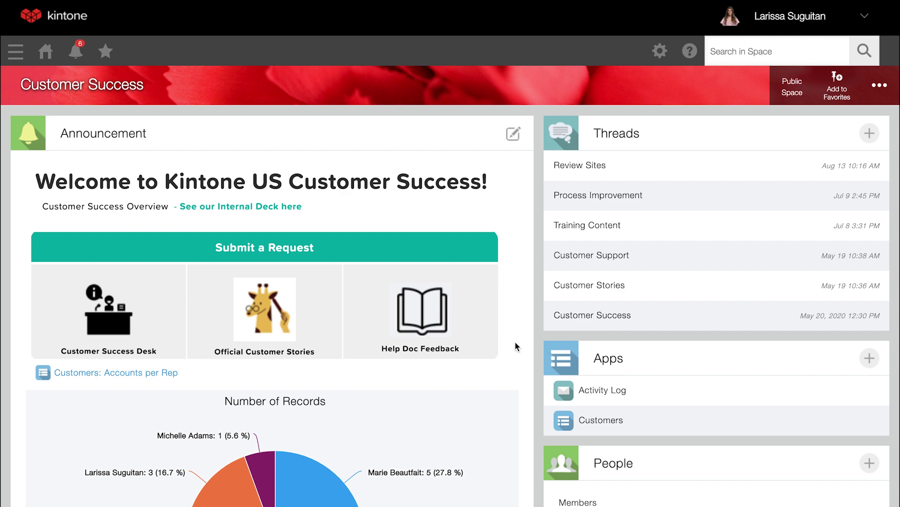
{"action": "scroll", "coordinate": [516, 346], "scroll_direction": "down", "scroll_amount": 2}
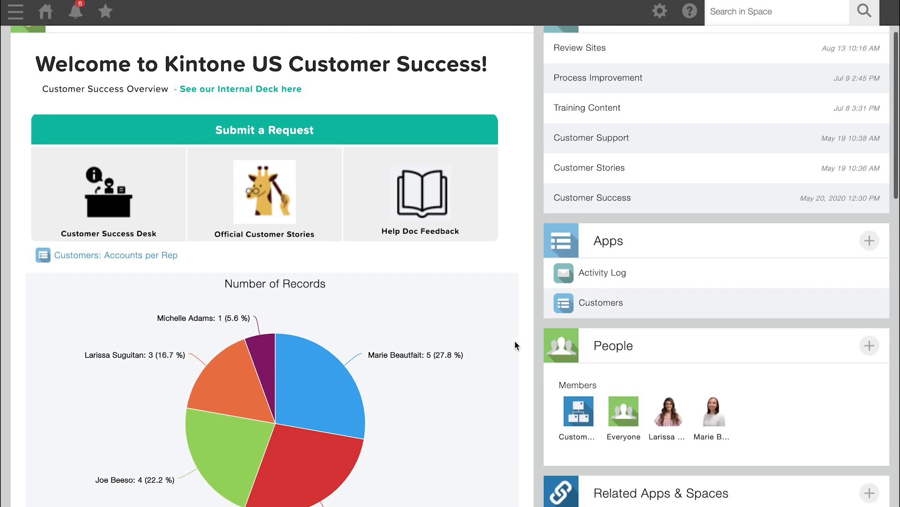
{"action": "scroll", "coordinate": [515, 345], "scroll_direction": "up", "scroll_amount": 3}
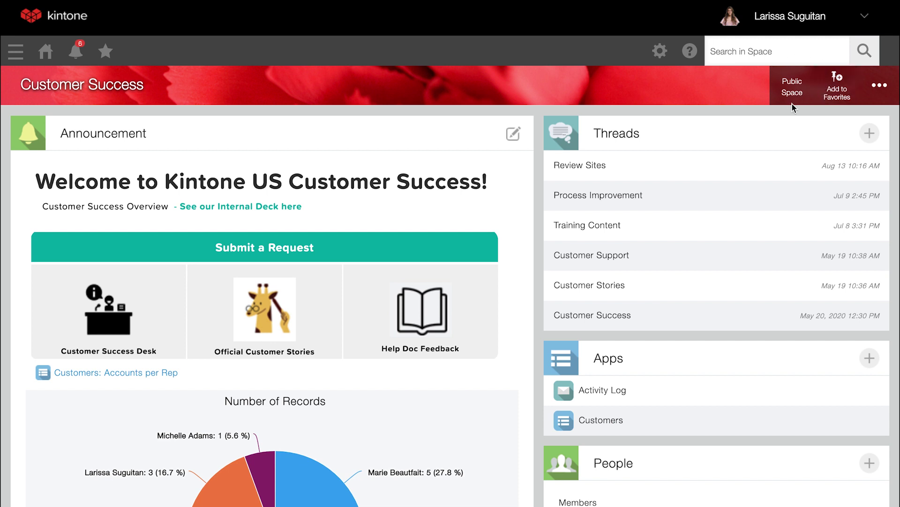
In the Customer Success space settings, mark the space Private.
{"action": "left_click", "coordinate": [881, 90]}
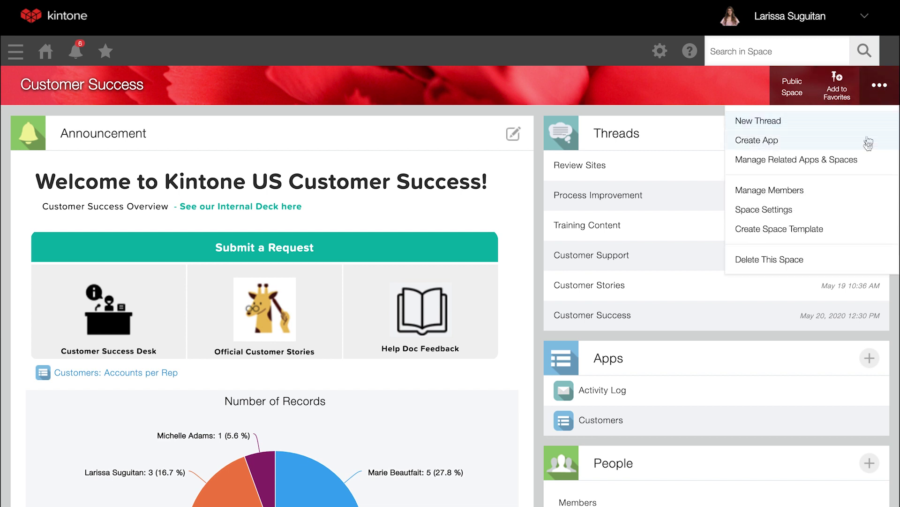
{"action": "left_click", "coordinate": [821, 209]}
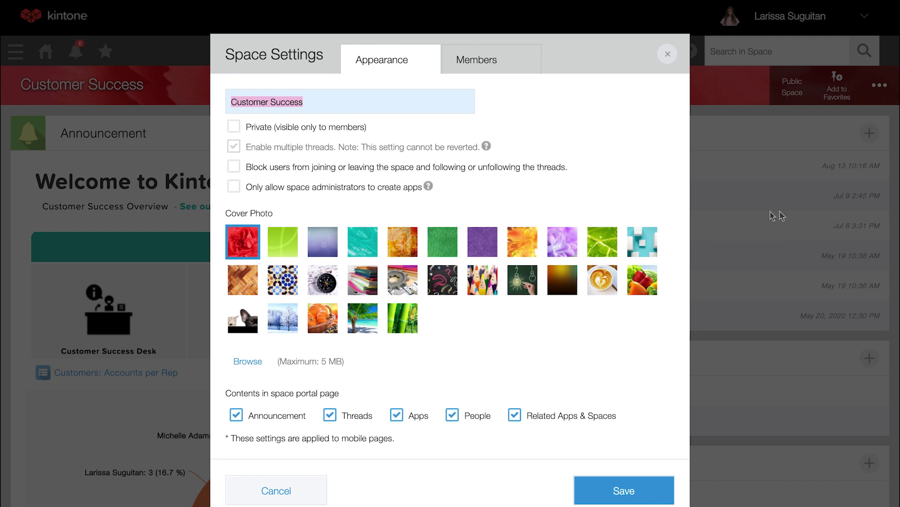
{"action": "left_click", "coordinate": [285, 130]}
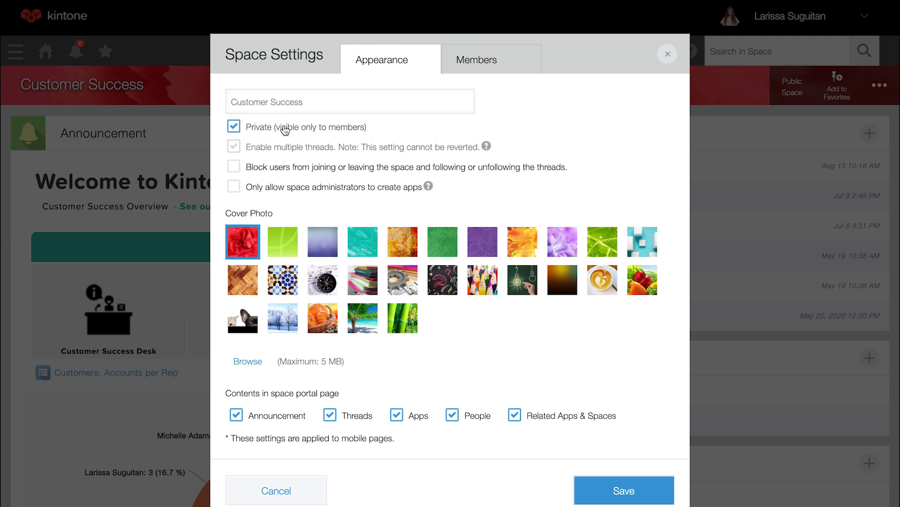
Add the searched user as a space member and save the space settings.
{"action": "left_click", "coordinate": [500, 66]}
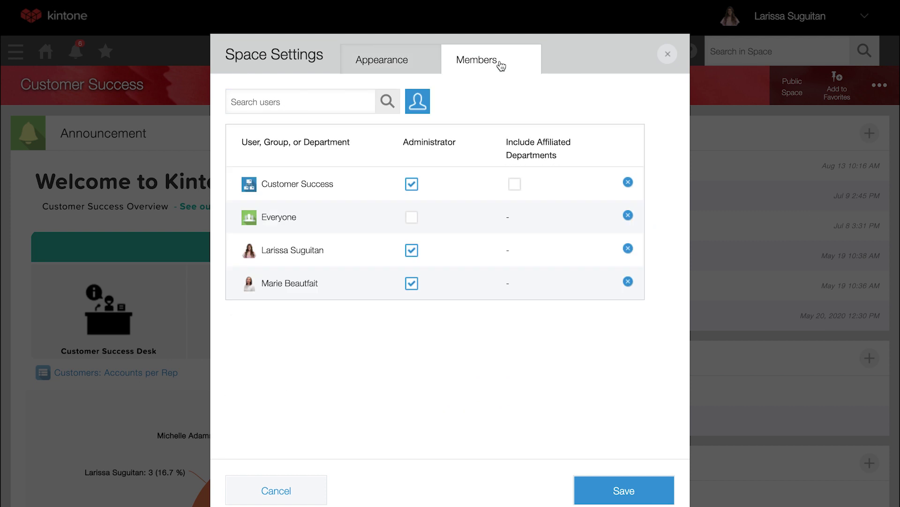
{"action": "left_click", "coordinate": [351, 97]}
{"action": "type", "text": "joe"}
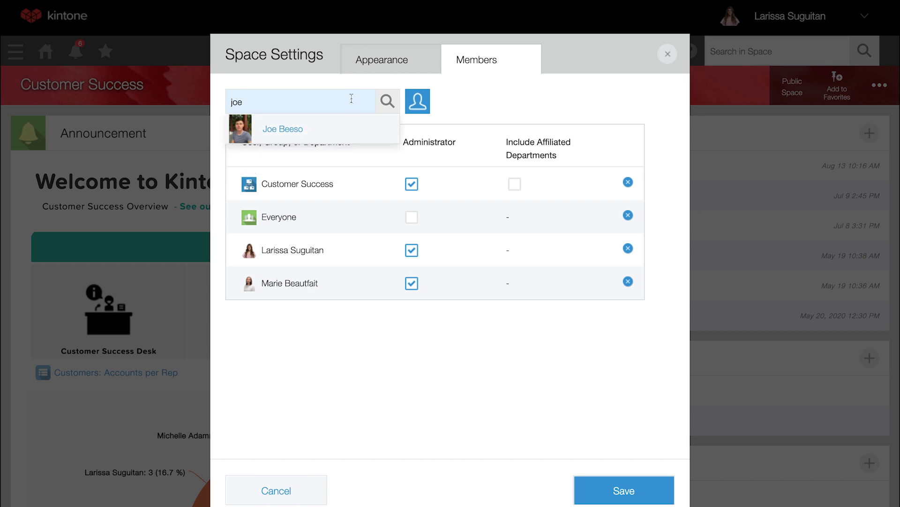
{"action": "left_click", "coordinate": [352, 129]}
{"action": "left_click", "coordinate": [615, 490]}
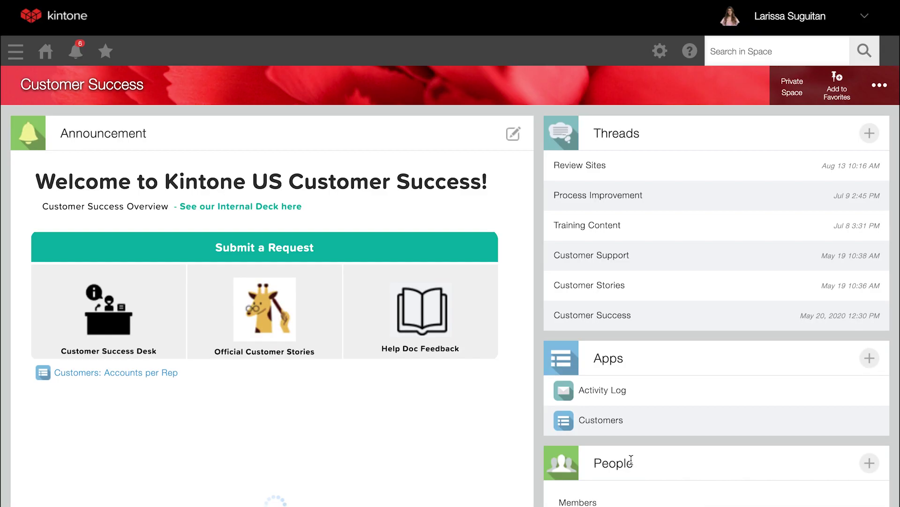
{"action": "scroll", "coordinate": [631, 460], "scroll_direction": "down", "scroll_amount": 3}
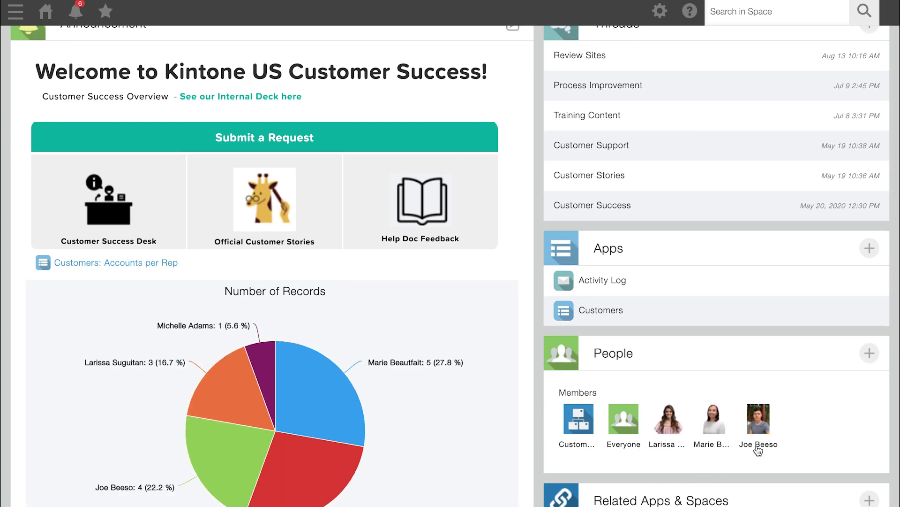
Check the Customer Success Members list, then return to the Portal showing the space as private.
{"action": "scroll", "coordinate": [757, 450], "scroll_direction": "up", "scroll_amount": 3}
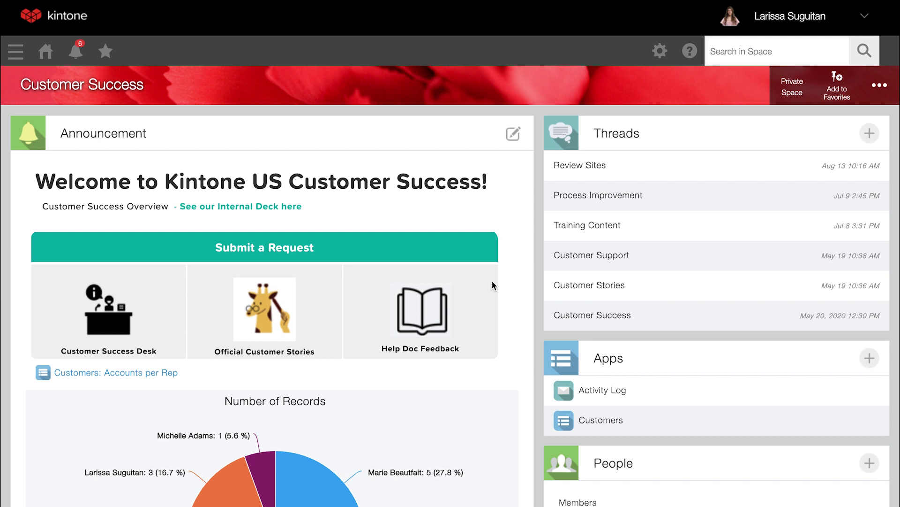
{"action": "left_click", "coordinate": [55, 55]}
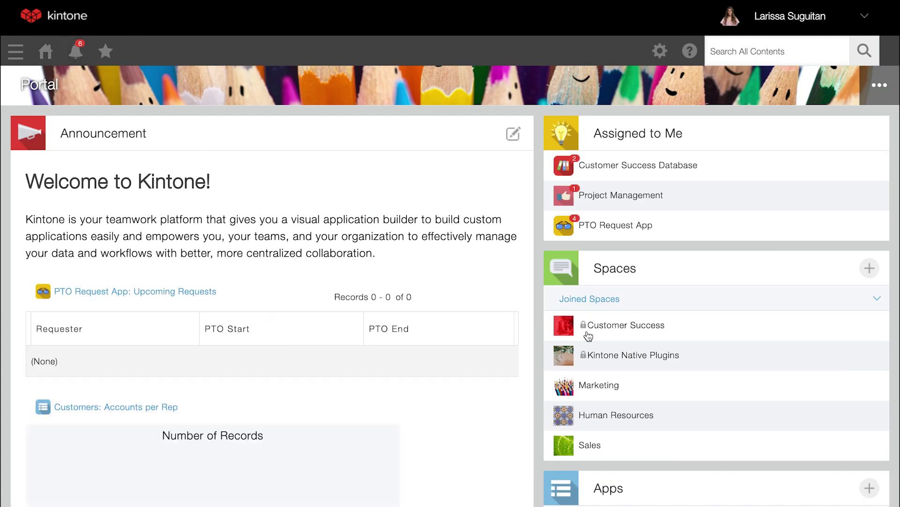